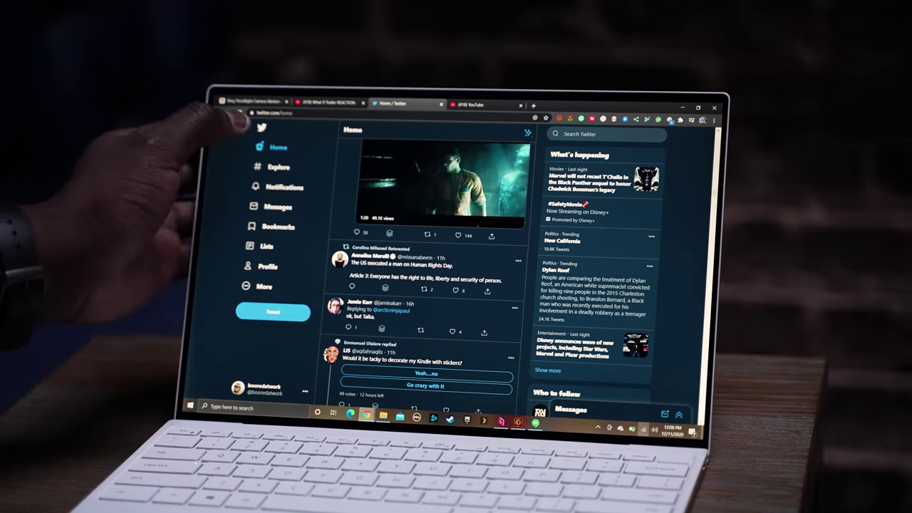
Step: Scroll the feed up to the Callisto Protocol tweet and reveal its video's playback controls
scroll(428, 250, up, 3)
scroll(434, 249, up, 1)
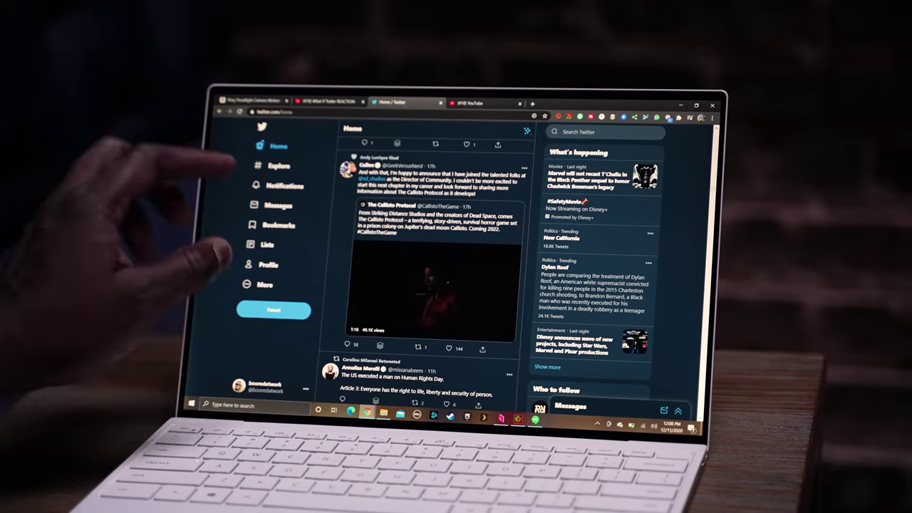
click(427, 314)
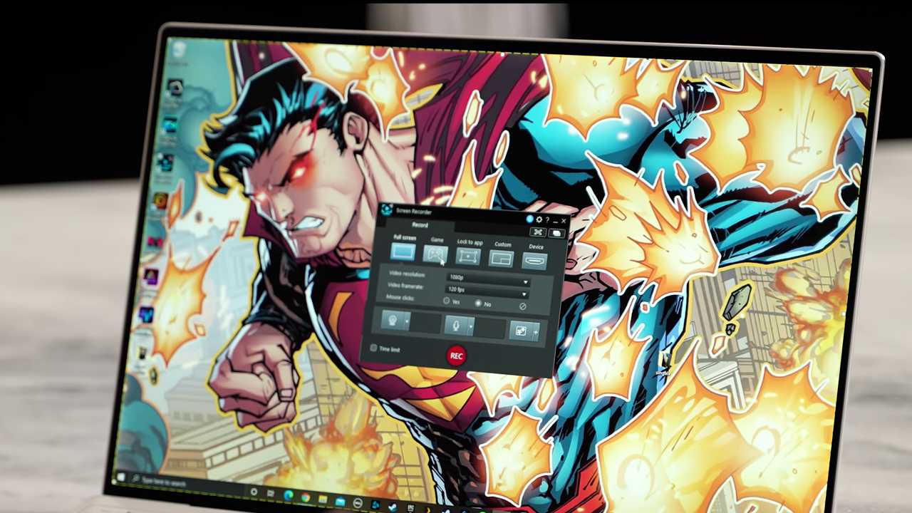
Step: Leave the Screen Recorder at 1080p and 120 fps, then begin recording
click(466, 292)
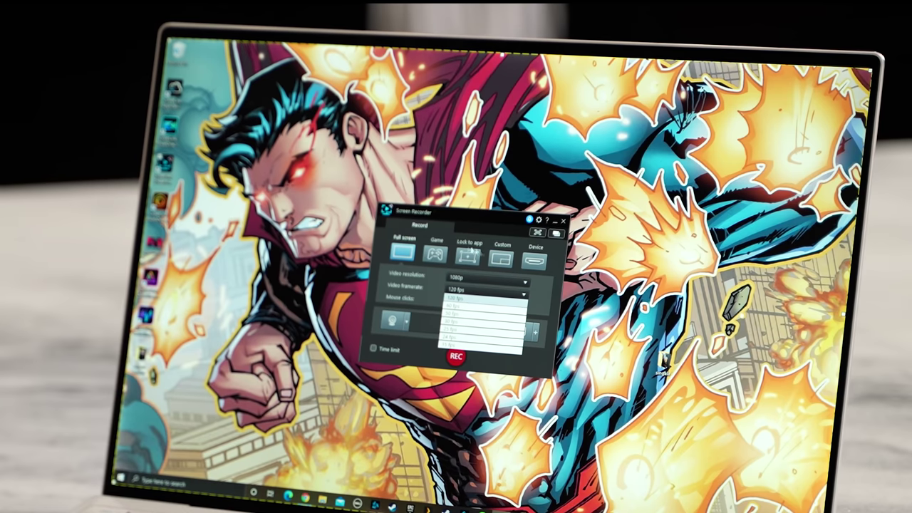
click(422, 354)
click(456, 355)
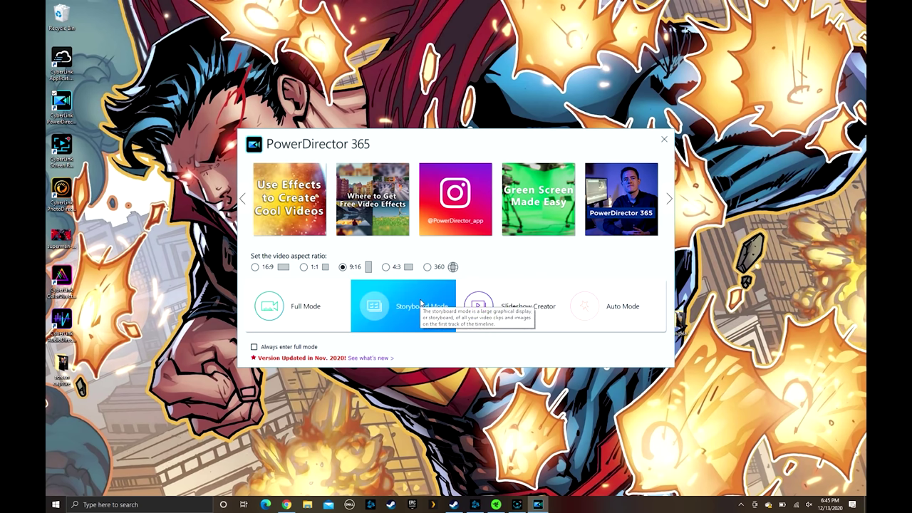
Step: Enter the Full Mode editor and switch the project aspect ratio from 9:16 to 16:9
click(316, 305)
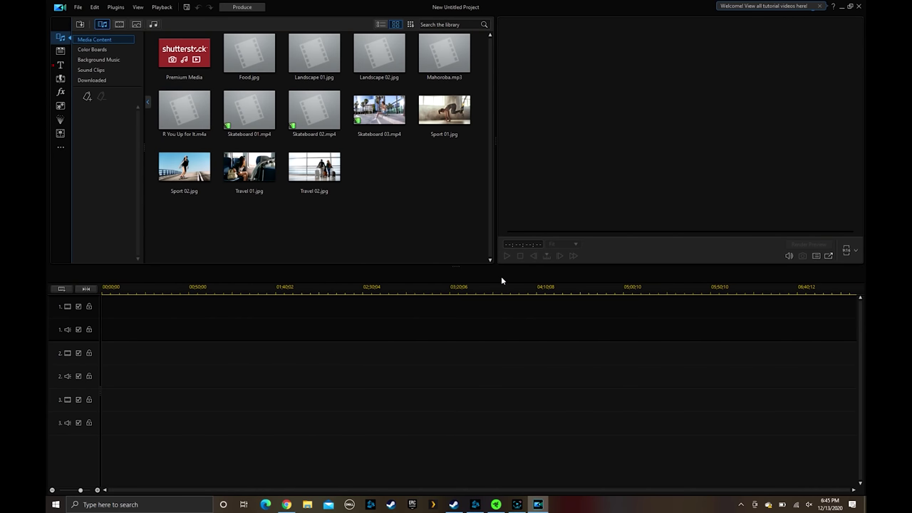
click(846, 254)
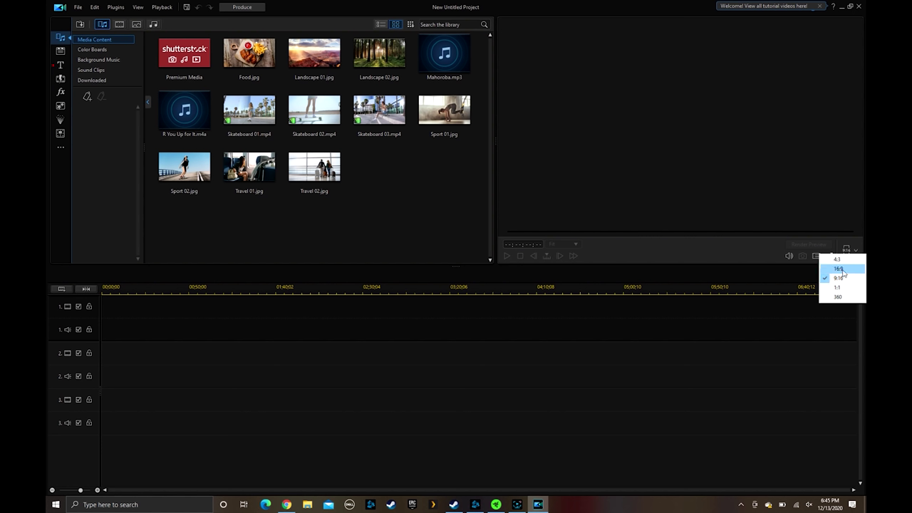
click(840, 269)
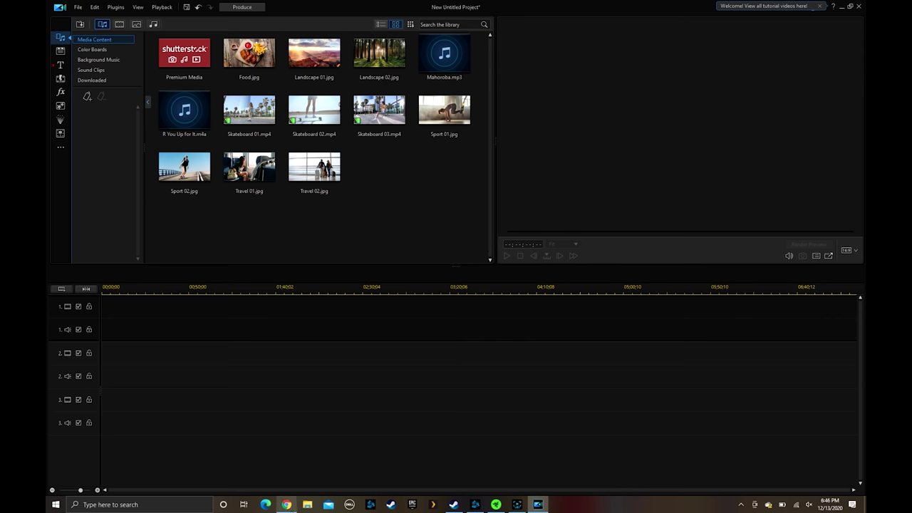
Step: Drag C1663 from the Desktop's singala folder in File Explorer into the media library
click(308, 505)
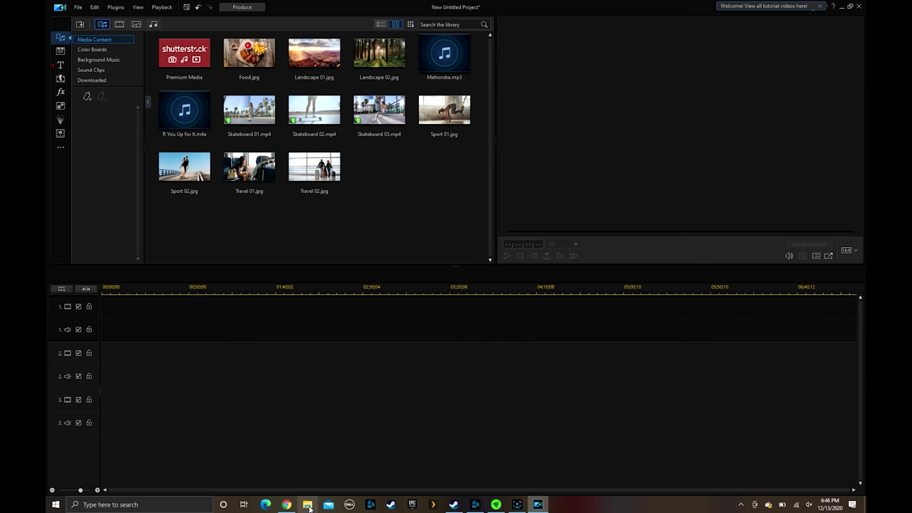
double_click(347, 189)
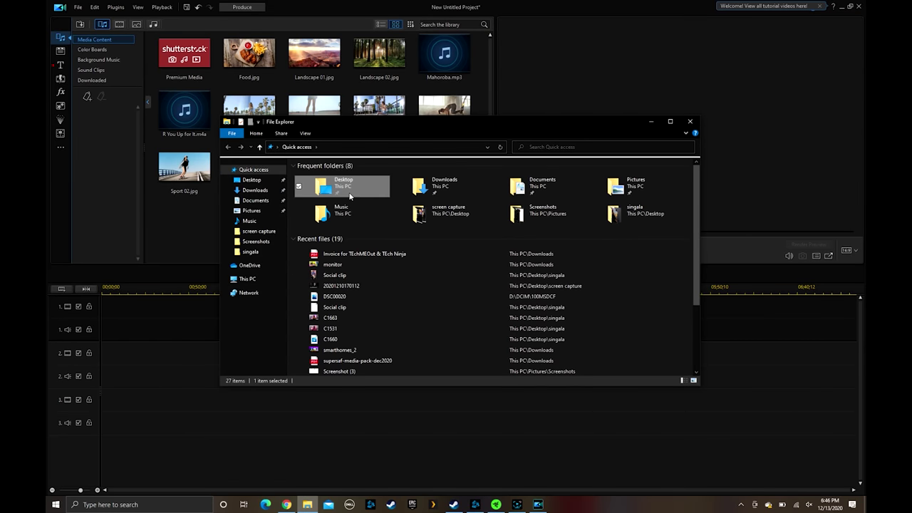
click(366, 191)
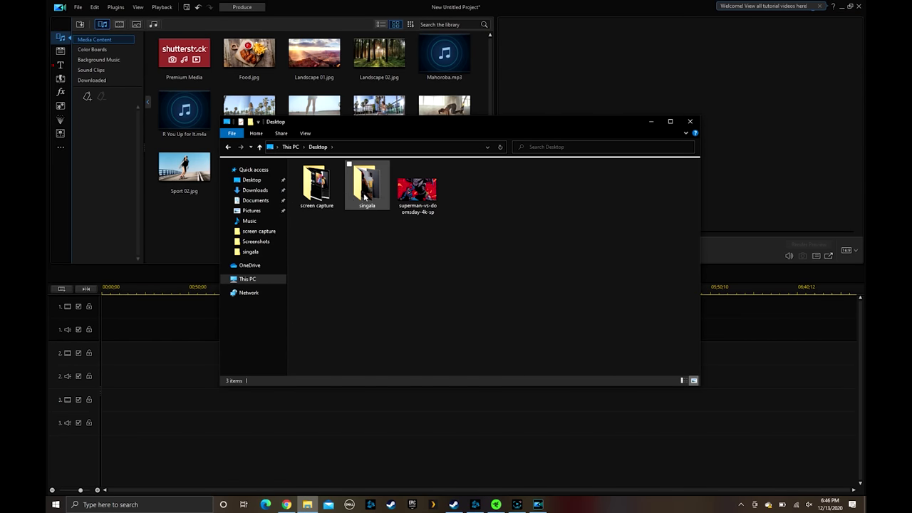
double_click(366, 194)
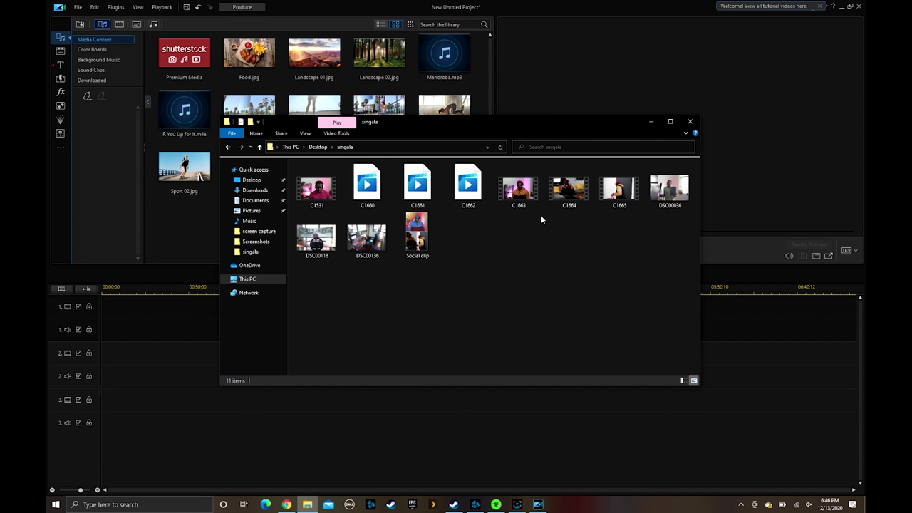
click(515, 198)
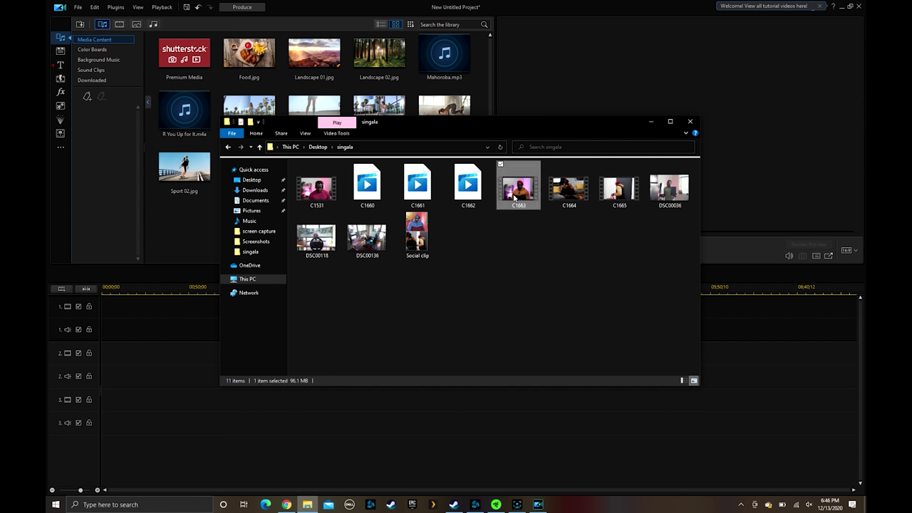
drag(515, 199, 189, 240)
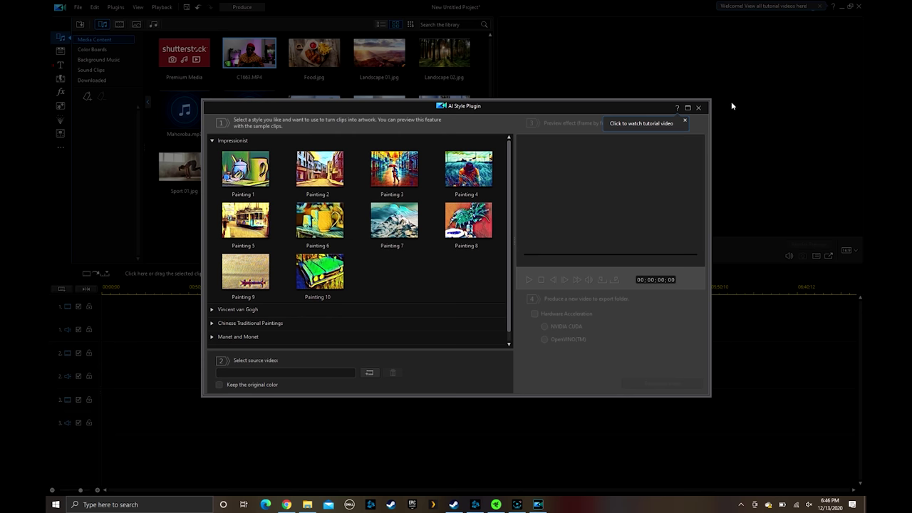
Step: Reopen the AI Style Plugin and select the Painting 5 style
click(698, 108)
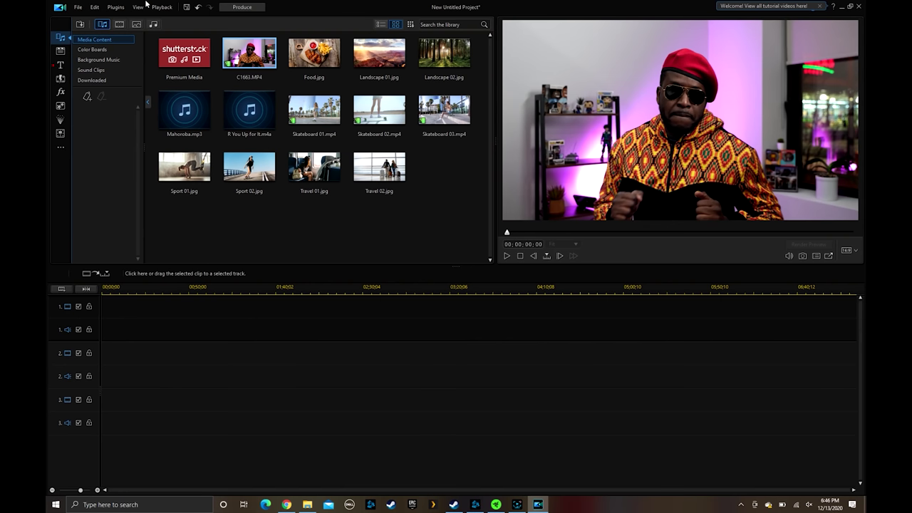
click(121, 8)
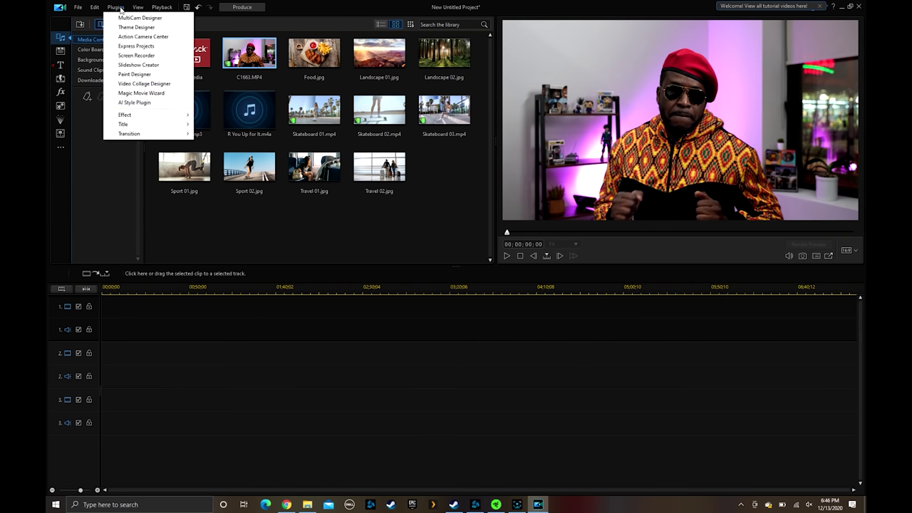
click(135, 103)
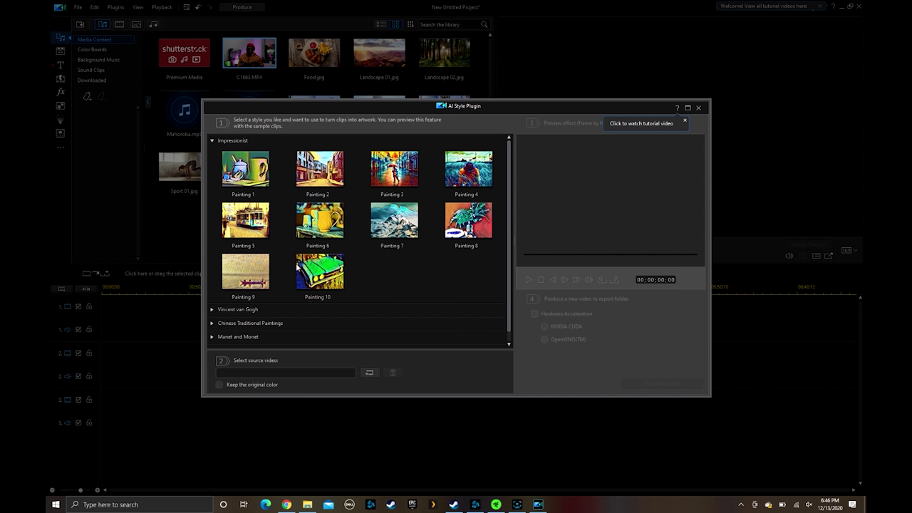
click(260, 237)
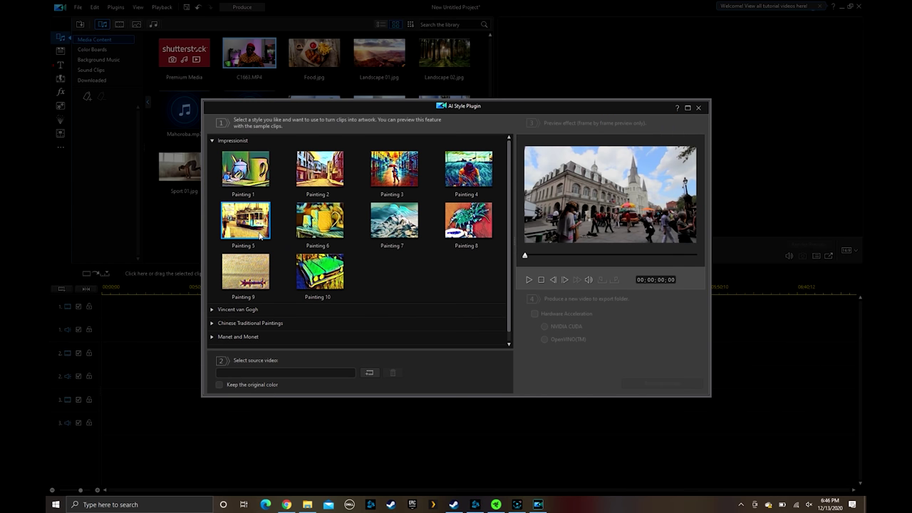
Step: Load C1663.MP4 from the media room as the source video
click(369, 373)
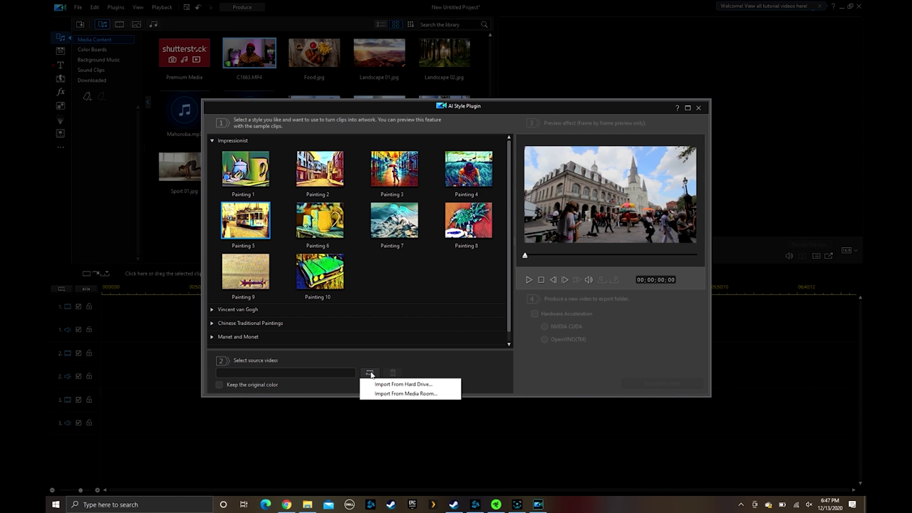
click(410, 394)
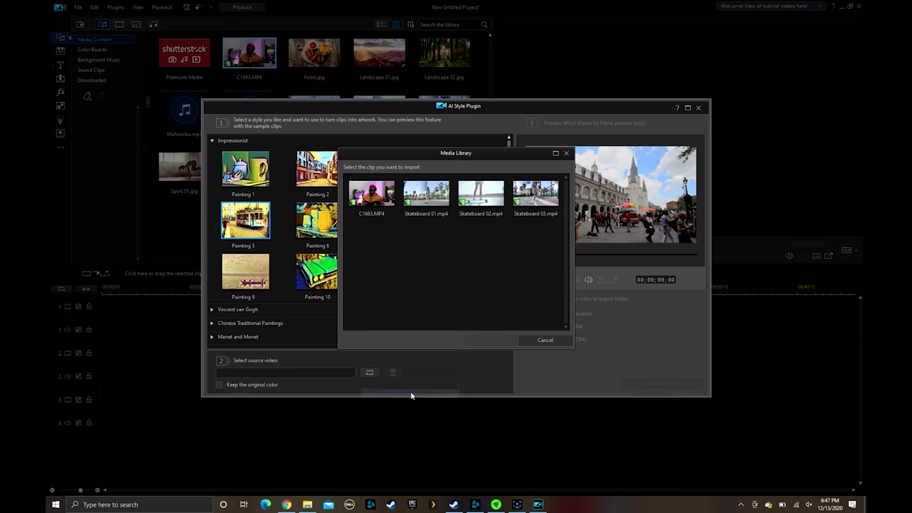
click(378, 203)
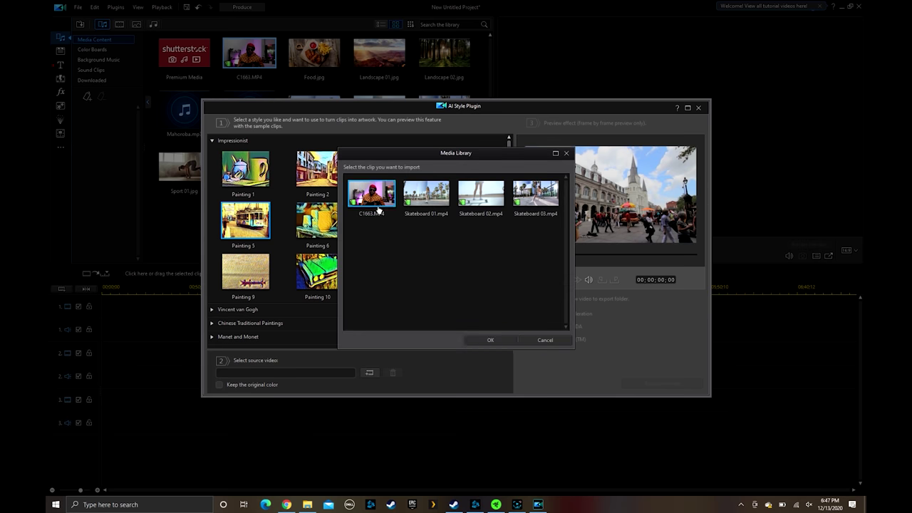
click(490, 339)
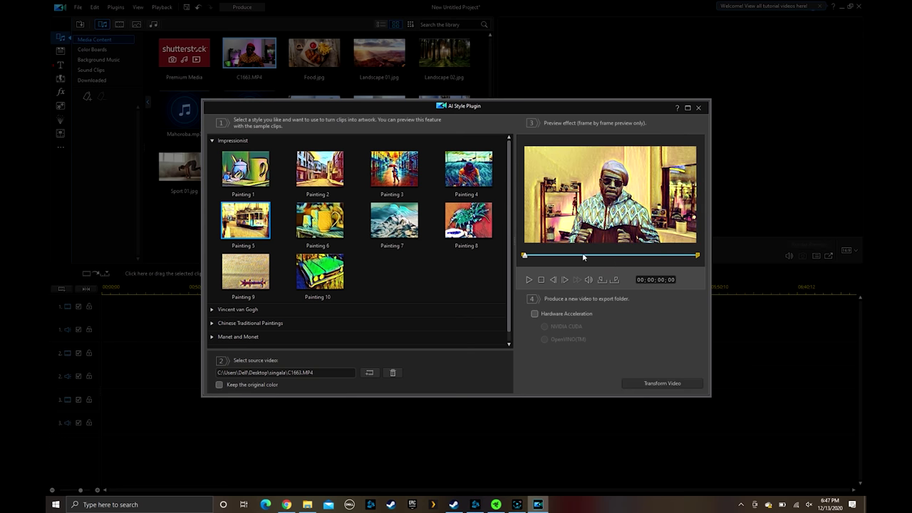
Step: Restyle C1663 with Painting 8, check a later frame, and render it as C1663_1.mp4
click(474, 235)
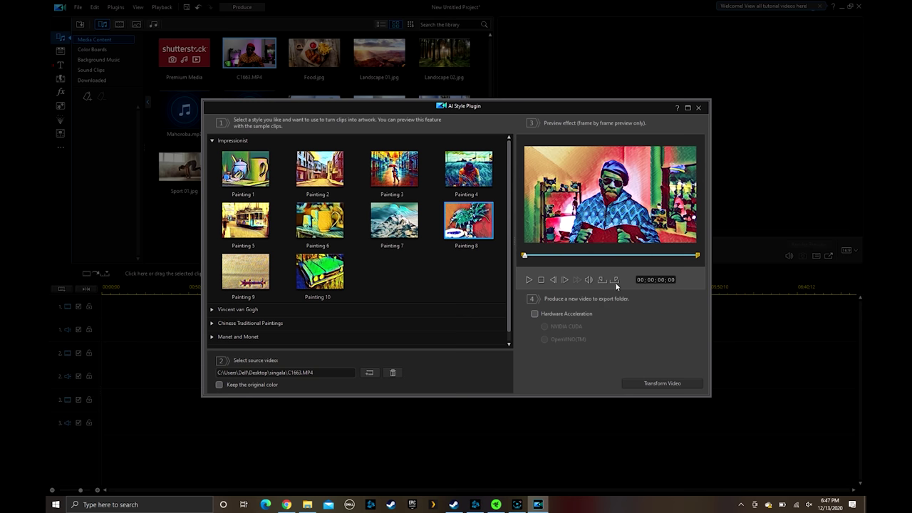
click(549, 255)
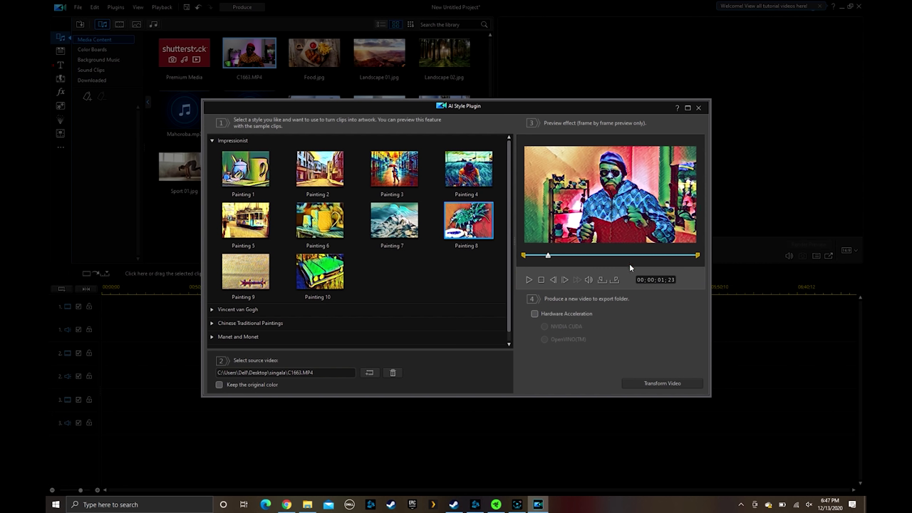
click(667, 383)
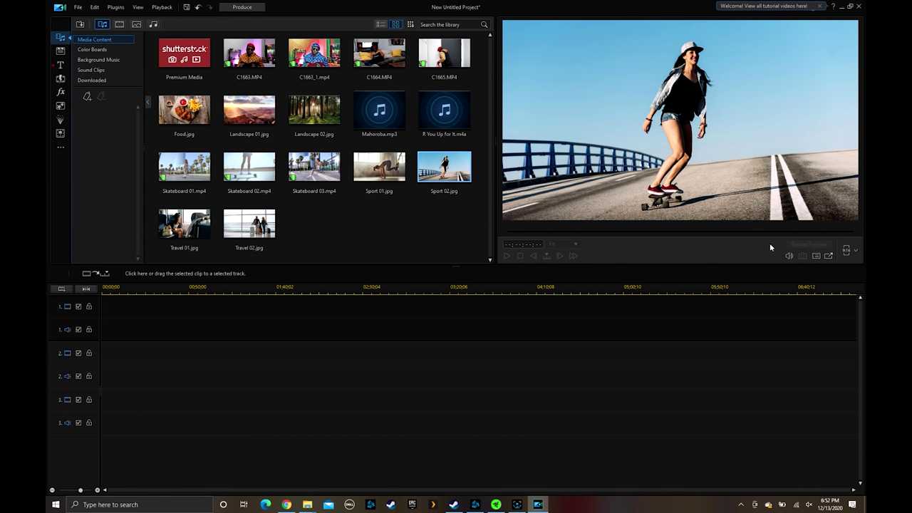
Step: Open the Video Collage Designer and choose the layout with one cell on top, two below
click(116, 8)
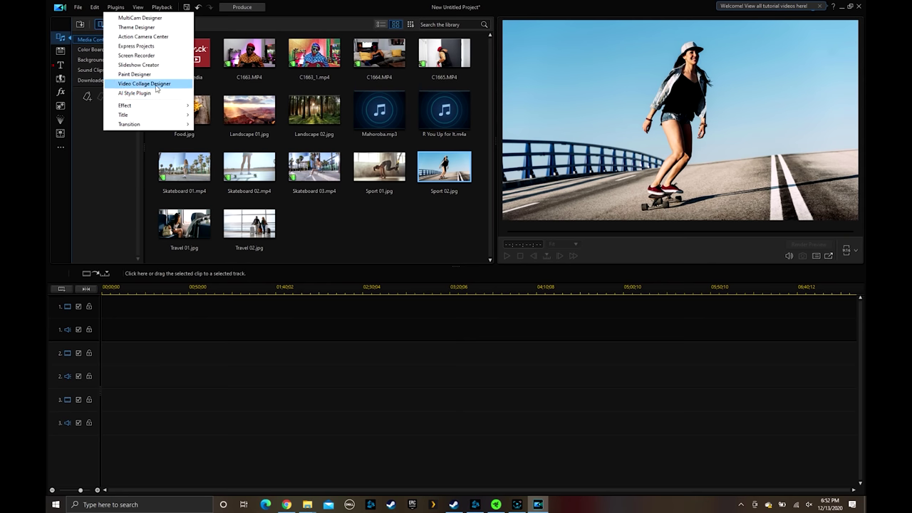
click(156, 88)
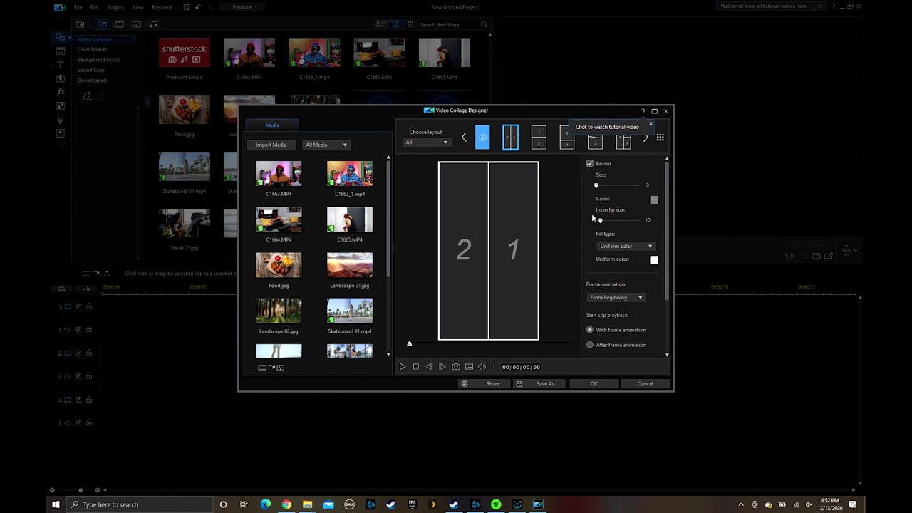
click(624, 139)
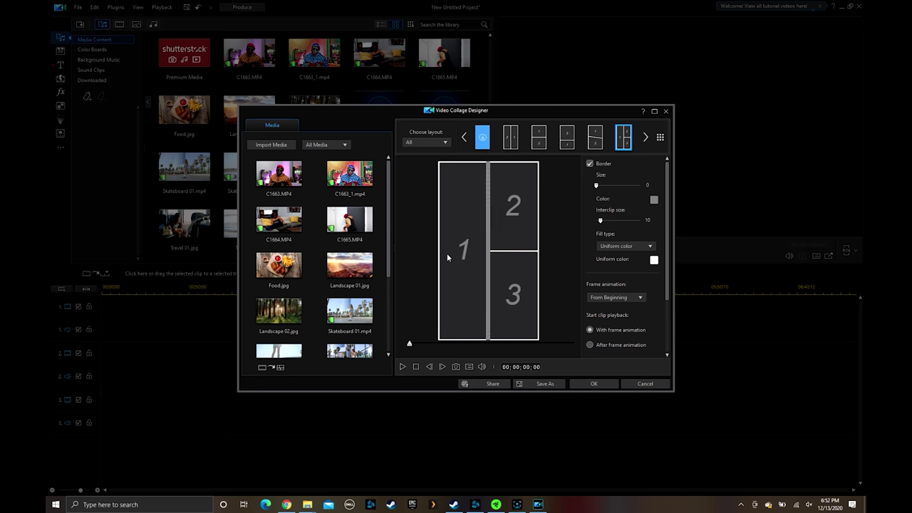
click(645, 137)
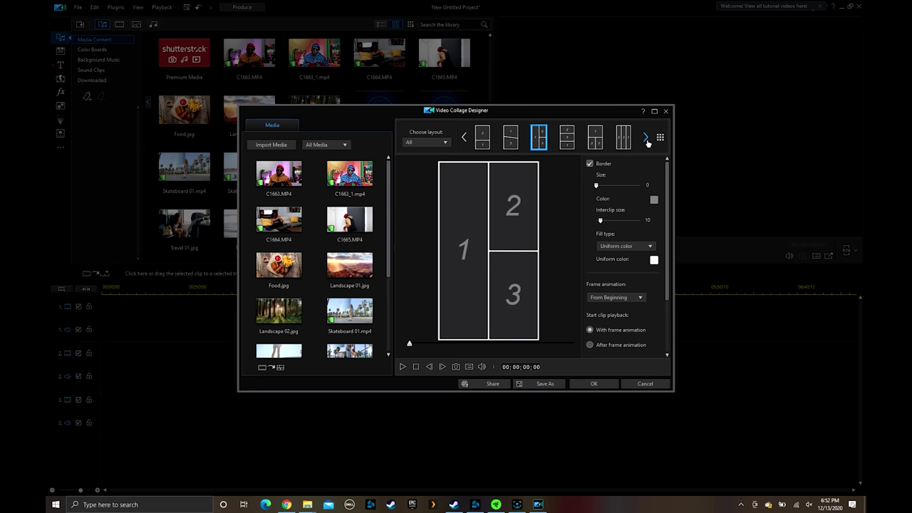
click(595, 138)
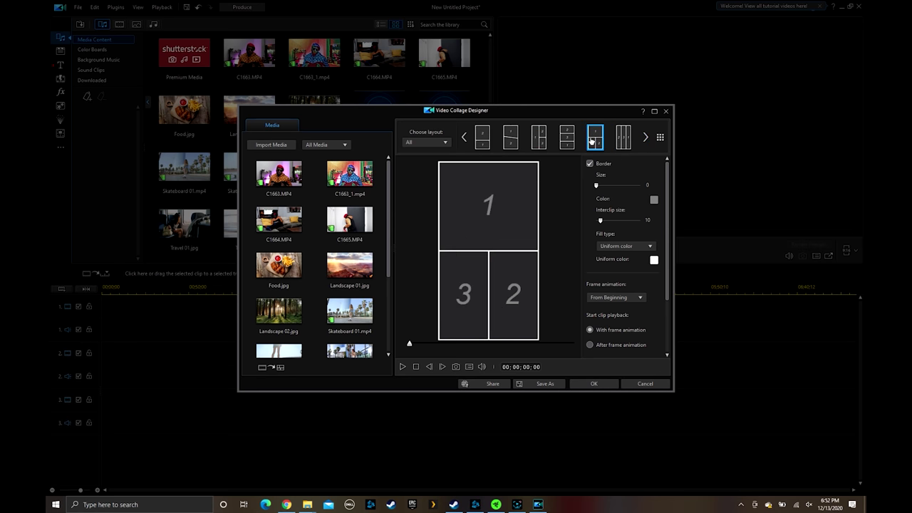
Step: Fill the collage cells with C1663_1.mp4, C1664.MP4 and C1665.MP4
drag(348, 174, 482, 221)
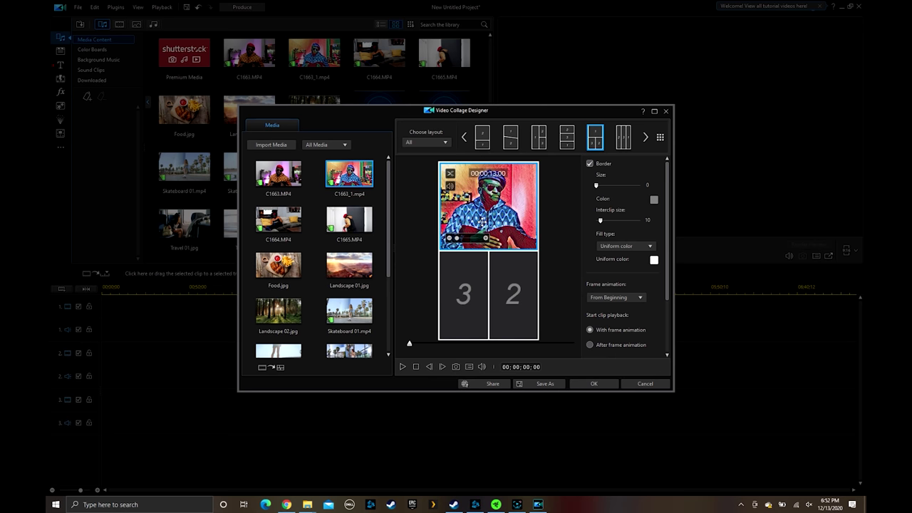
drag(300, 222, 464, 292)
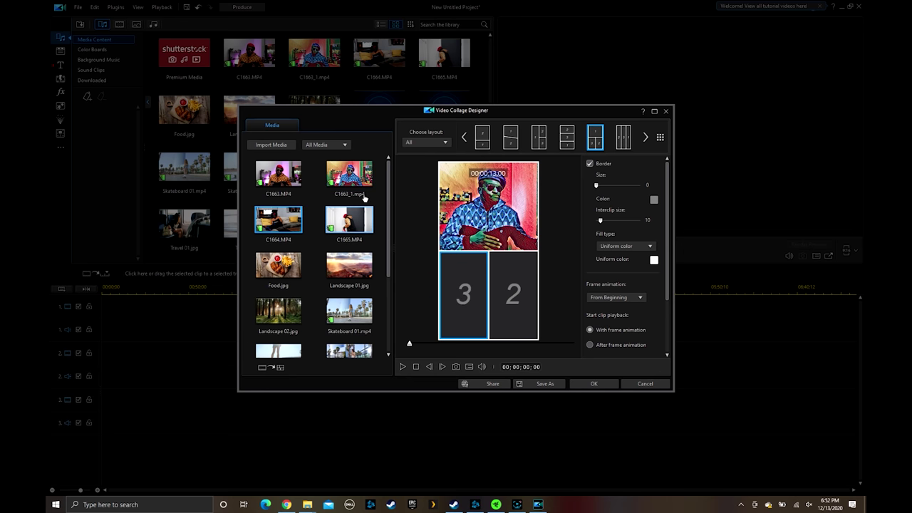
drag(353, 224, 457, 282)
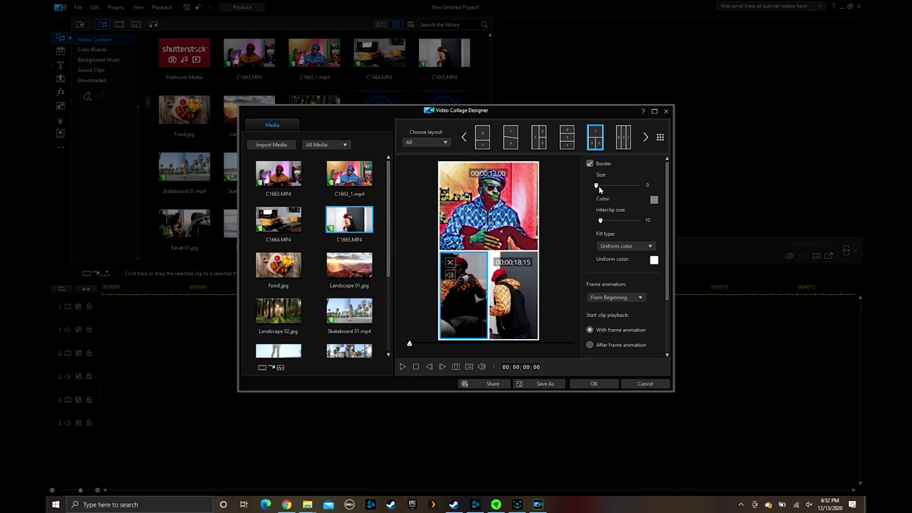
Step: Set Border Size and Interclip size to 0, preview the collage, and insert it
drag(598, 185, 564, 193)
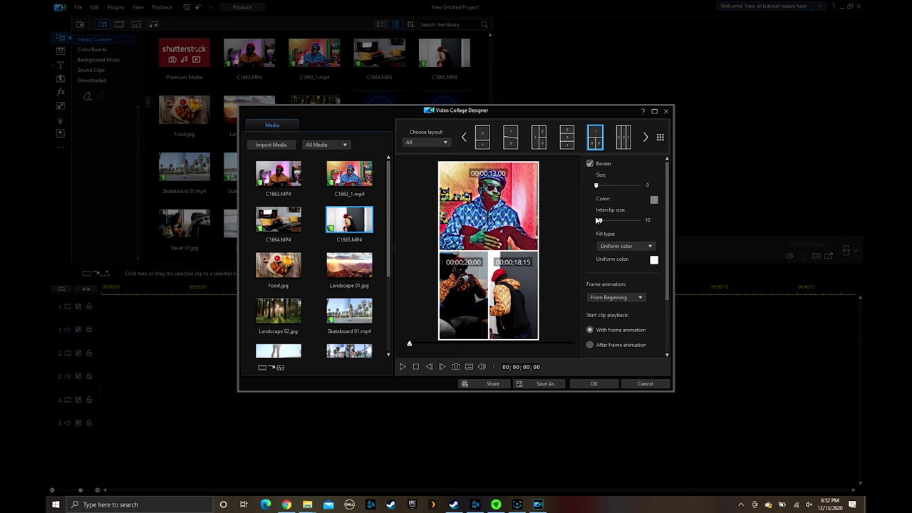
drag(600, 222, 558, 212)
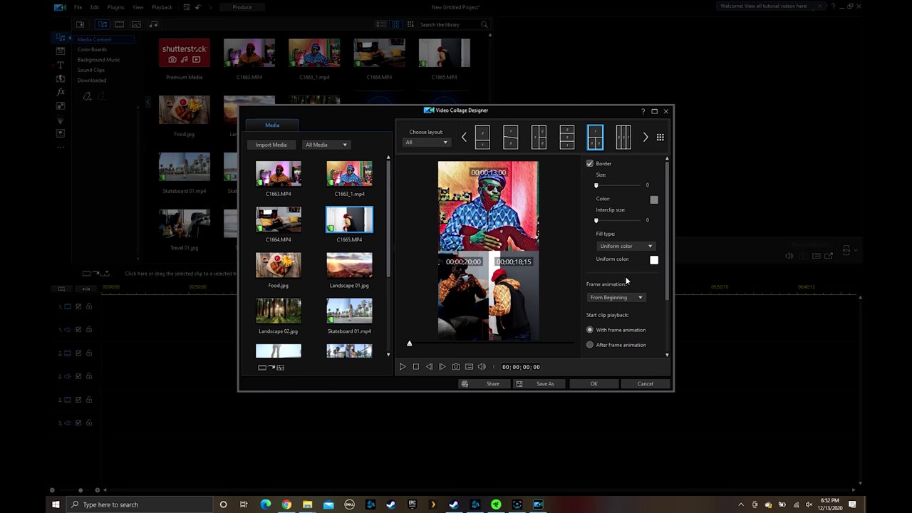
drag(669, 291, 673, 354)
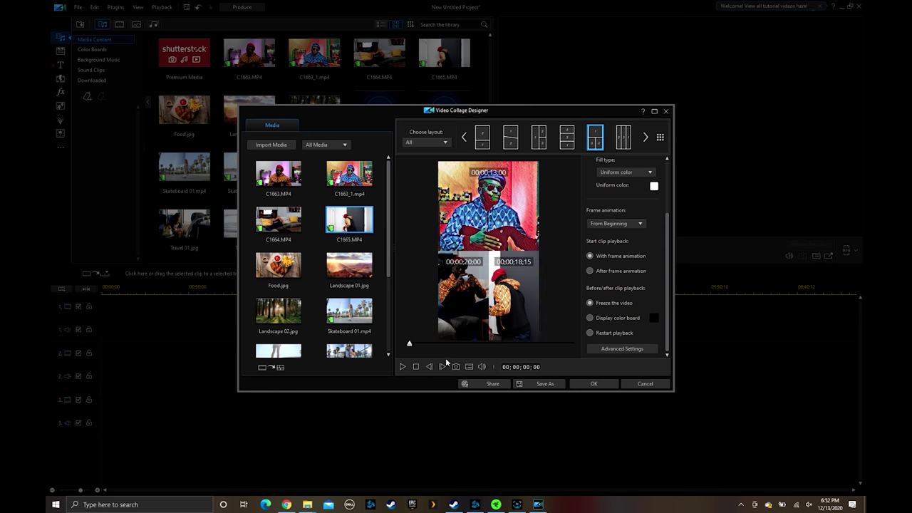
click(403, 367)
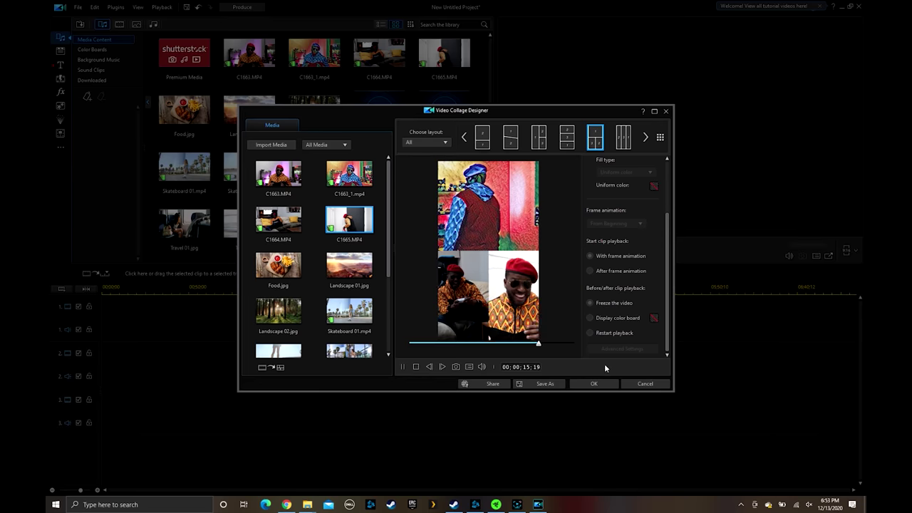
click(592, 385)
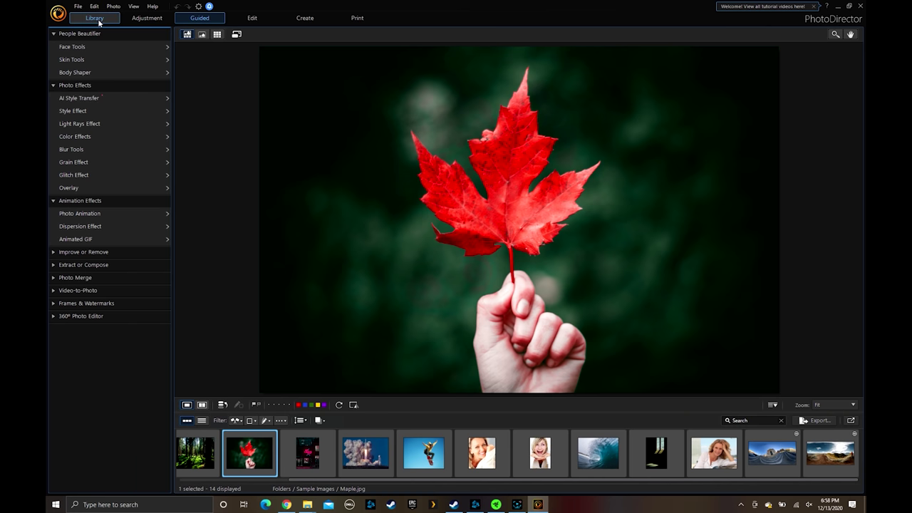
click(139, 20)
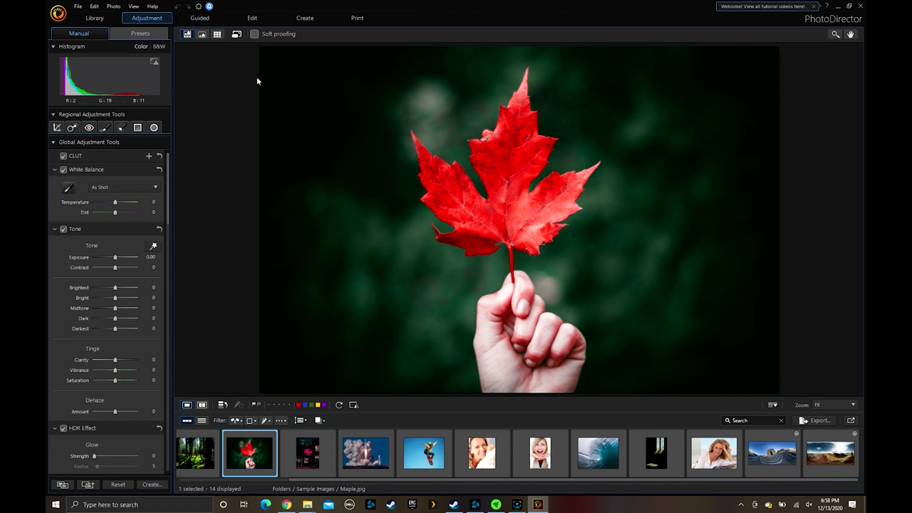
click(253, 18)
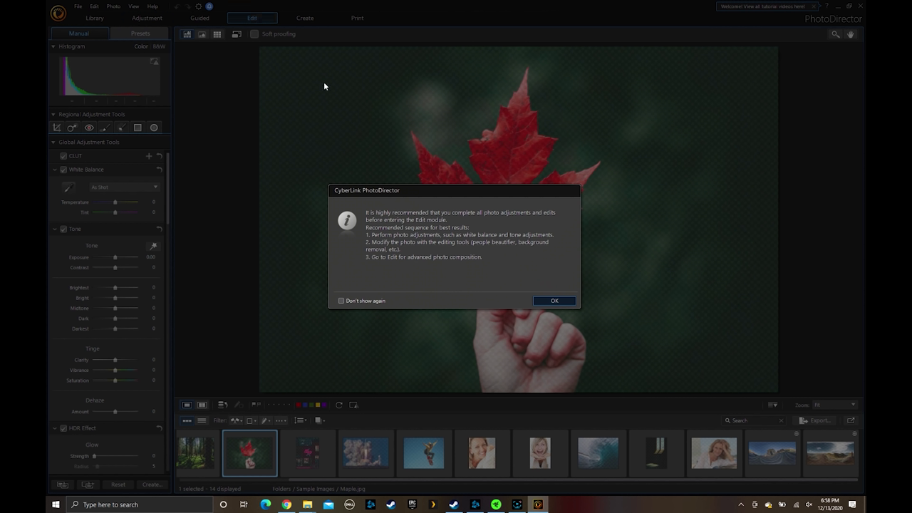
click(552, 300)
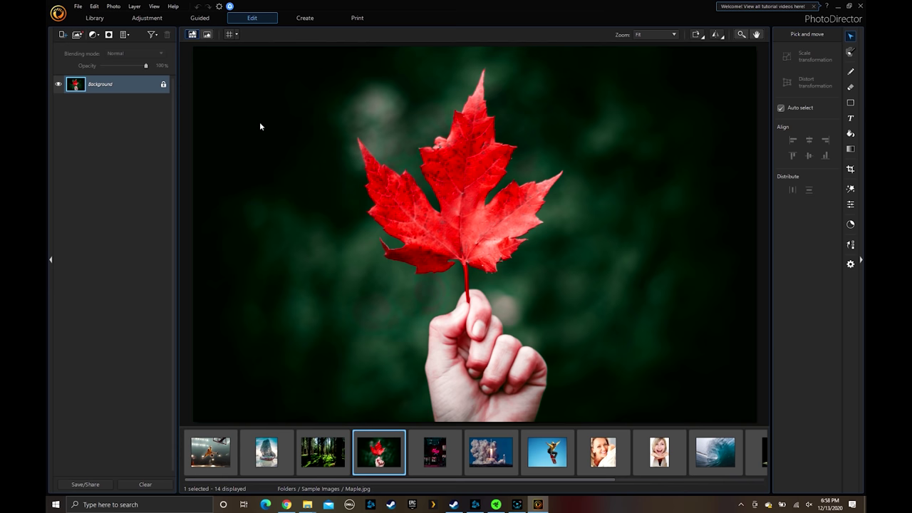
click(50, 260)
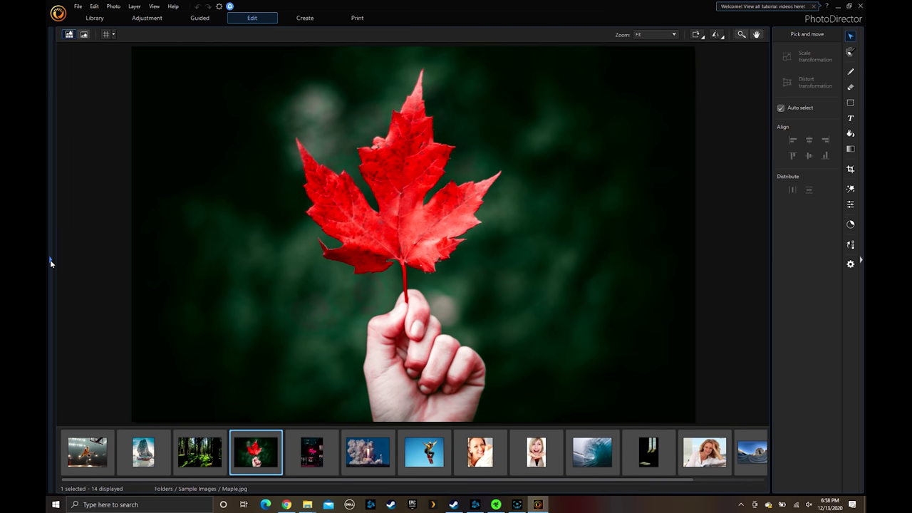
click(50, 259)
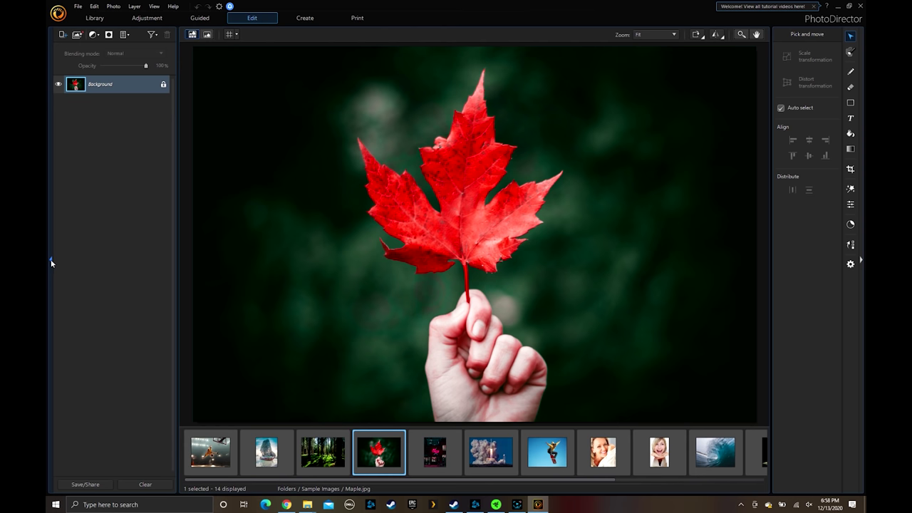
click(201, 16)
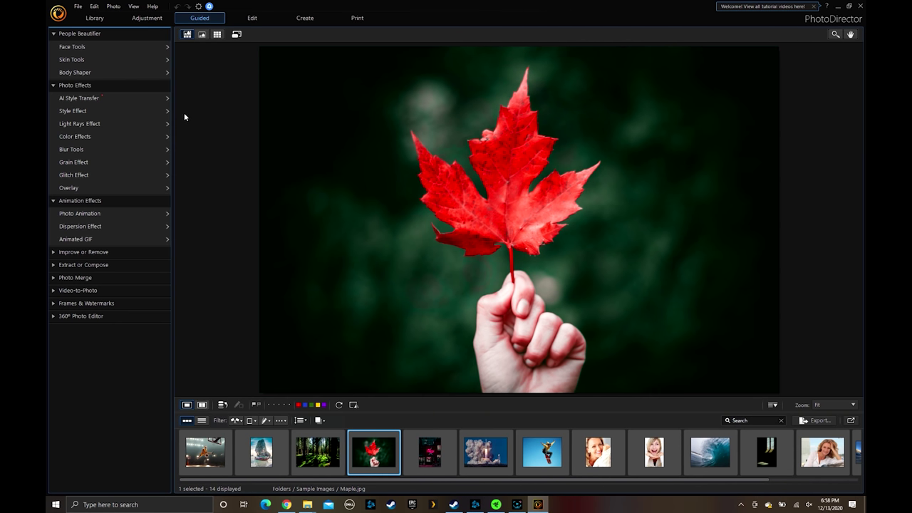
click(118, 98)
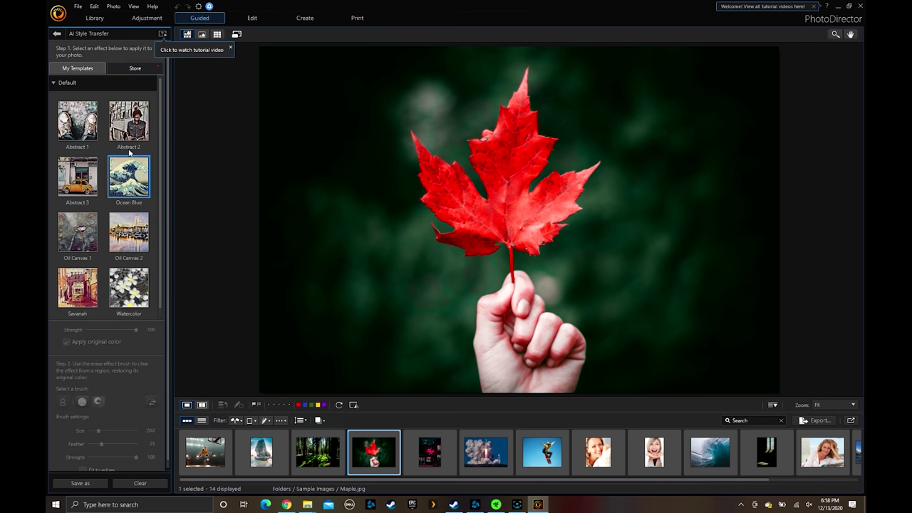
click(130, 135)
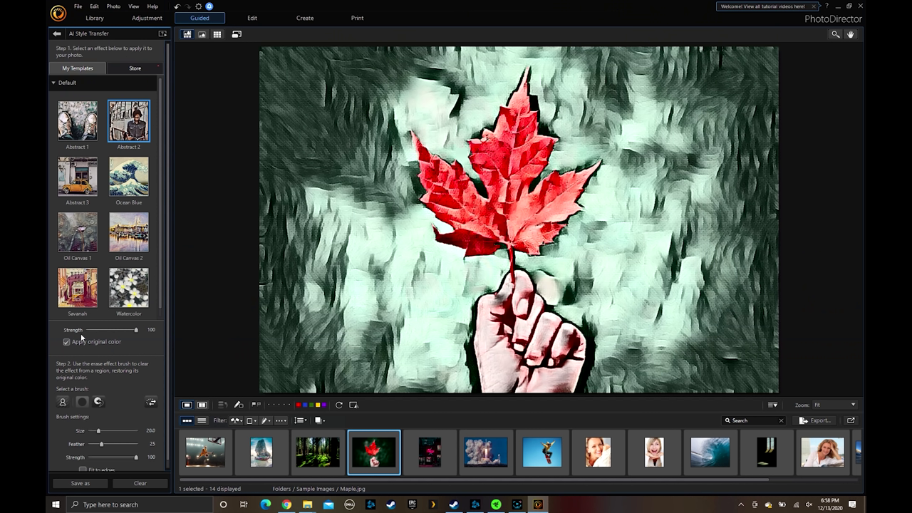
click(63, 403)
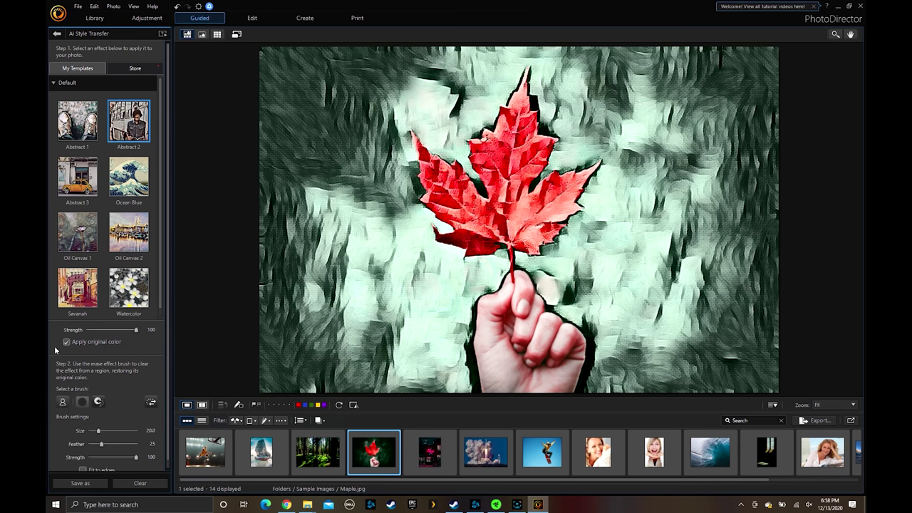
click(57, 35)
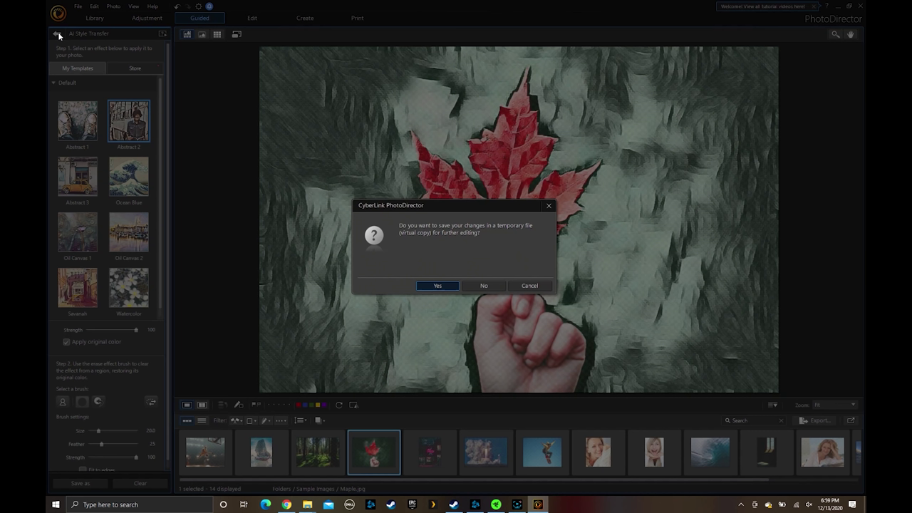
click(488, 285)
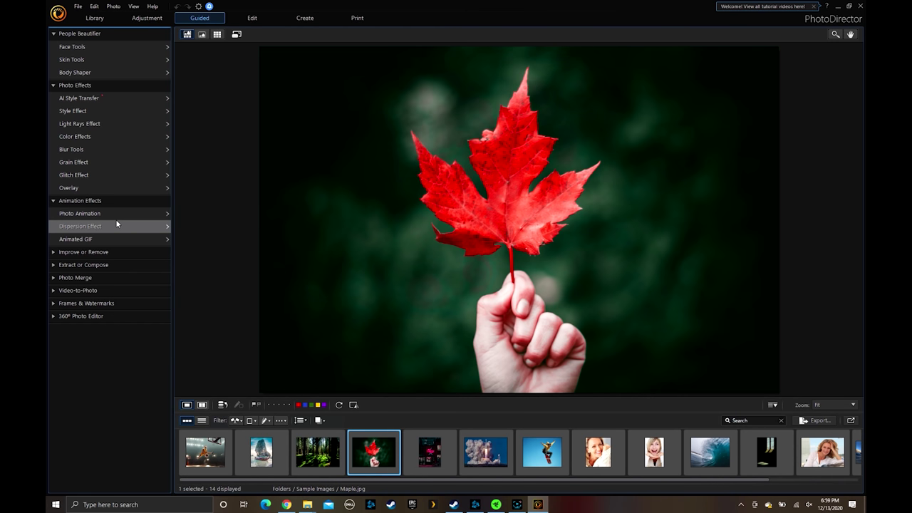
Step: Apply the red and cyan glitch template to the woman's portrait, excluding the woman herself
click(98, 175)
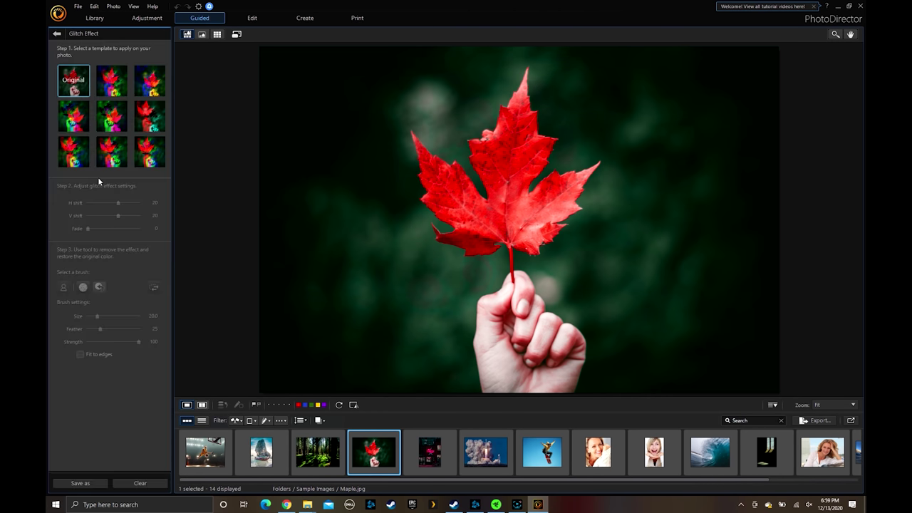
click(839, 464)
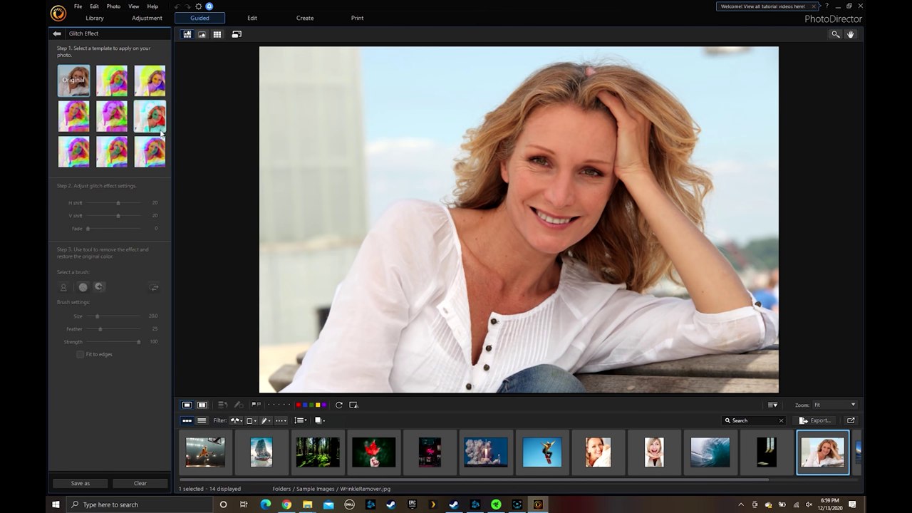
click(153, 124)
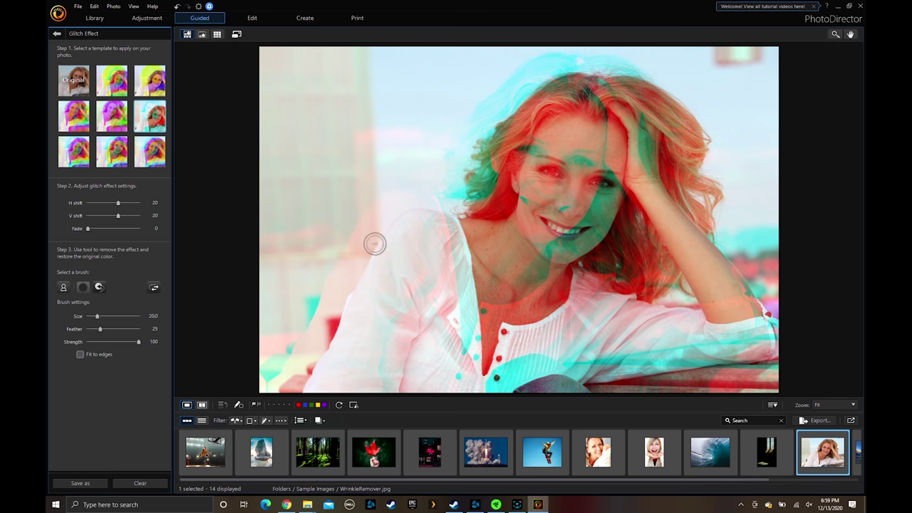
click(62, 288)
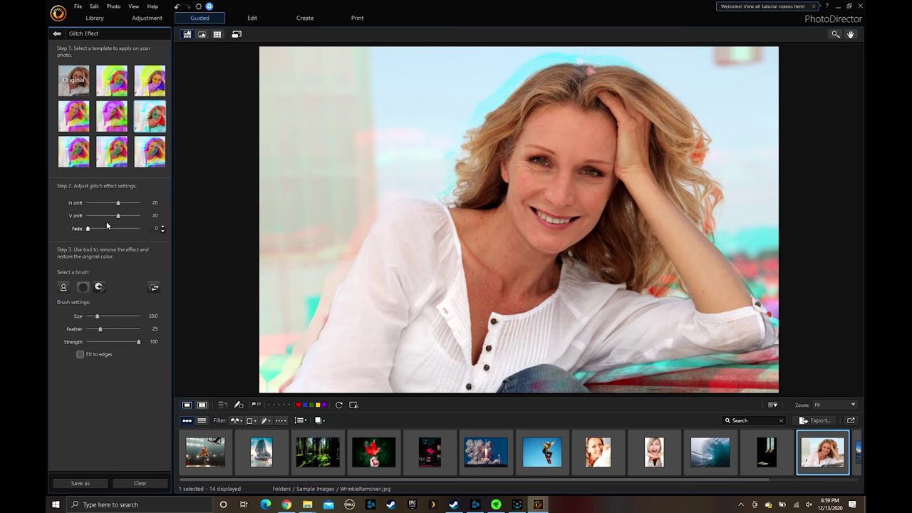
Step: Try the magenta and green glitch template, then exit Glitch Effect without saving
click(126, 112)
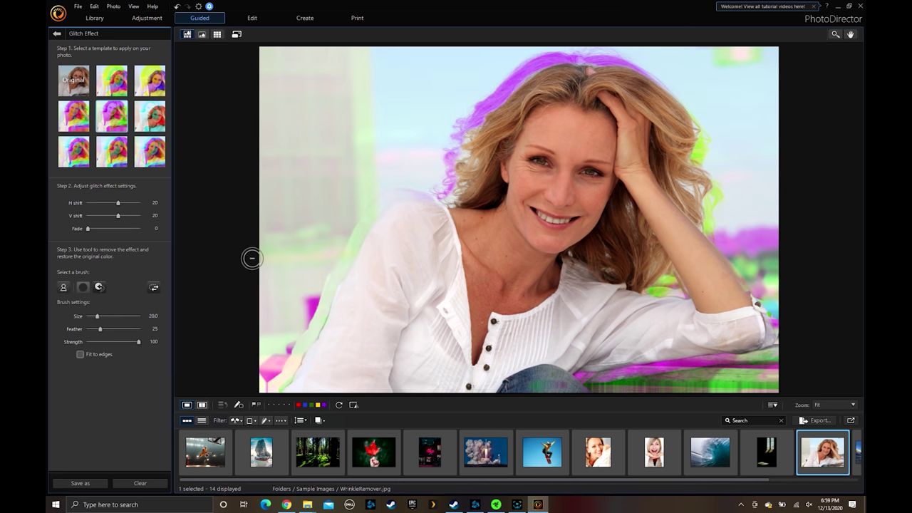
mouse_move(459, 502)
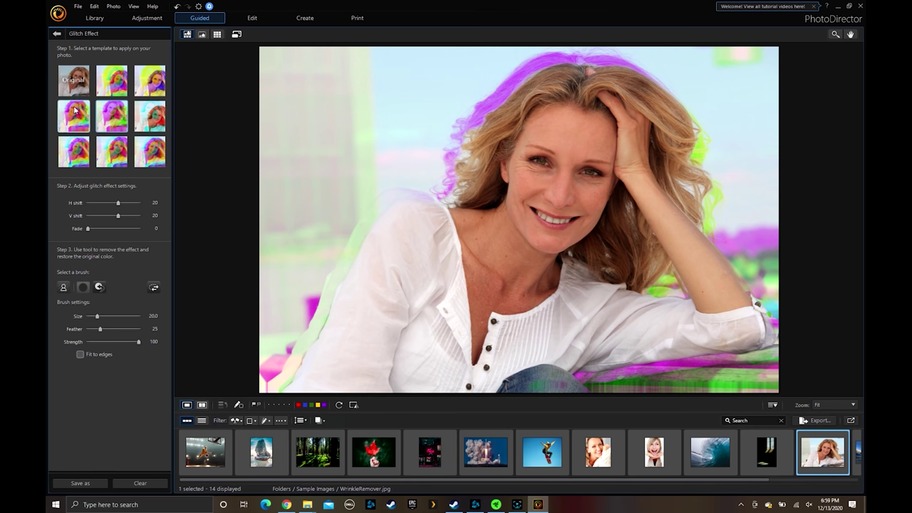
click(57, 34)
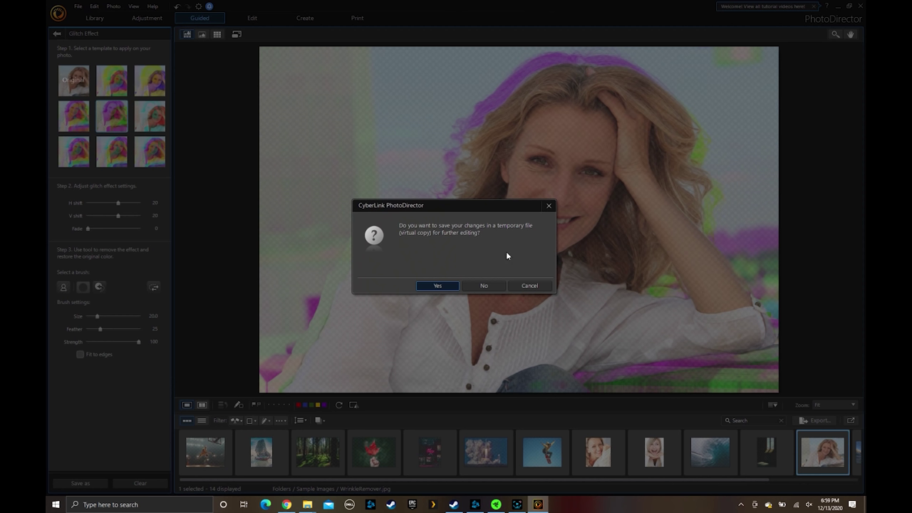
click(491, 286)
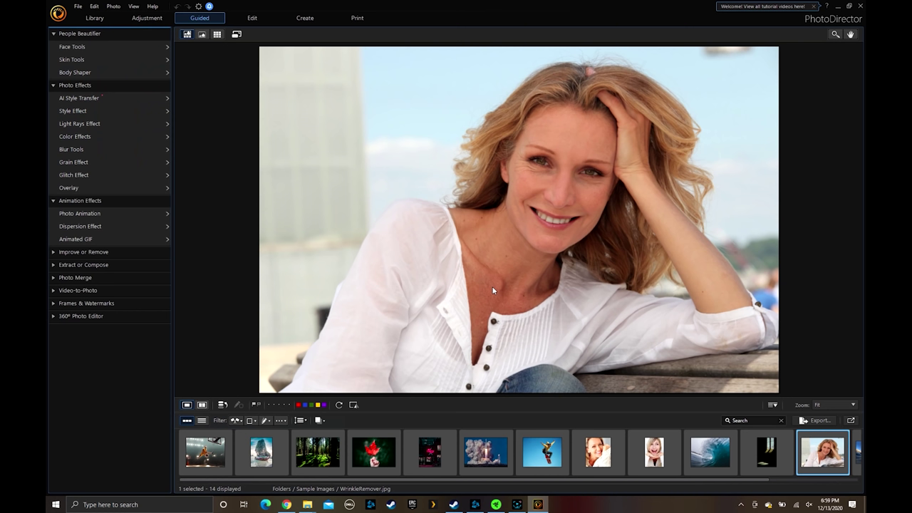
Step: Open Photo Animation on Shuttle.jpg and draw three motion arrows on the smoke clouds
click(119, 214)
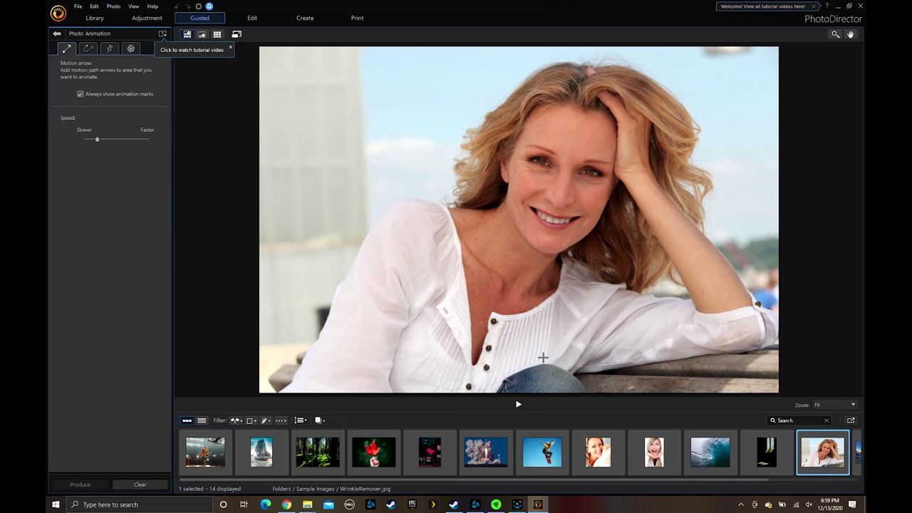
click(490, 462)
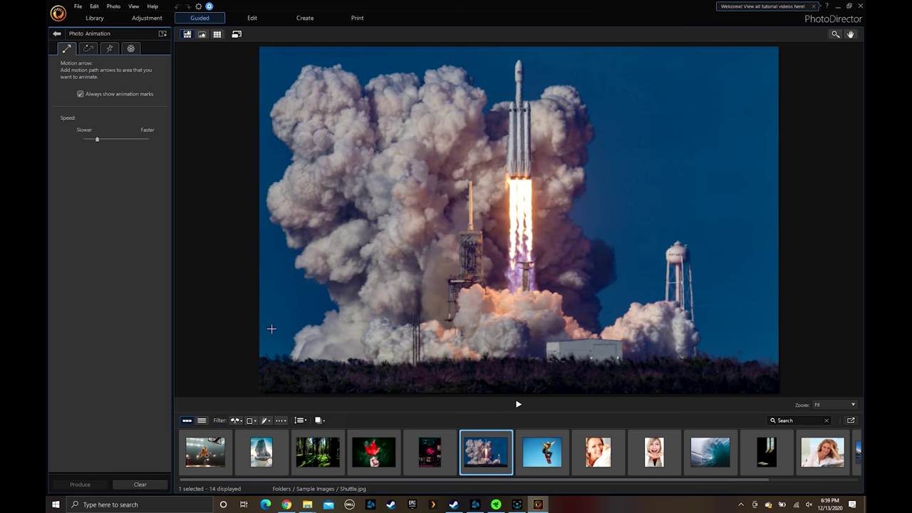
drag(288, 338, 278, 321)
drag(618, 305, 628, 296)
drag(711, 342, 738, 330)
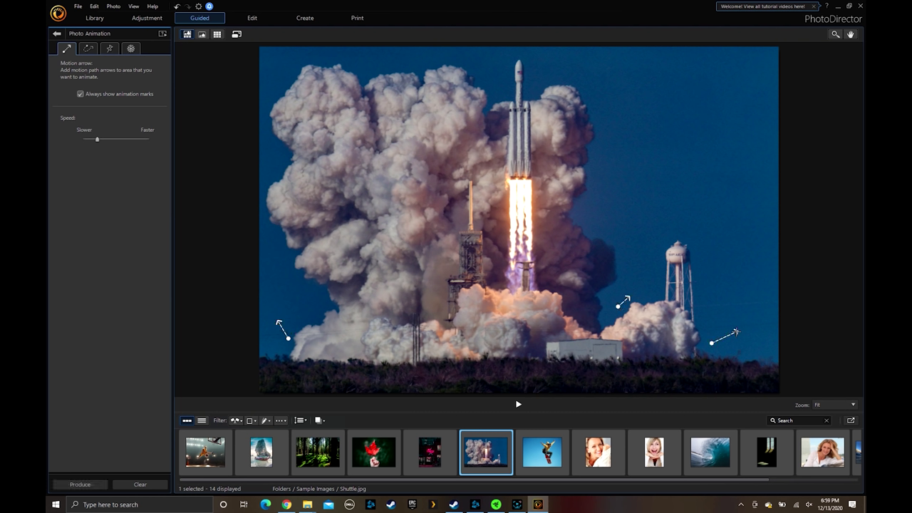
Step: Pin the three smoke areas with anchor points and play the animation preview
click(109, 48)
click(297, 309)
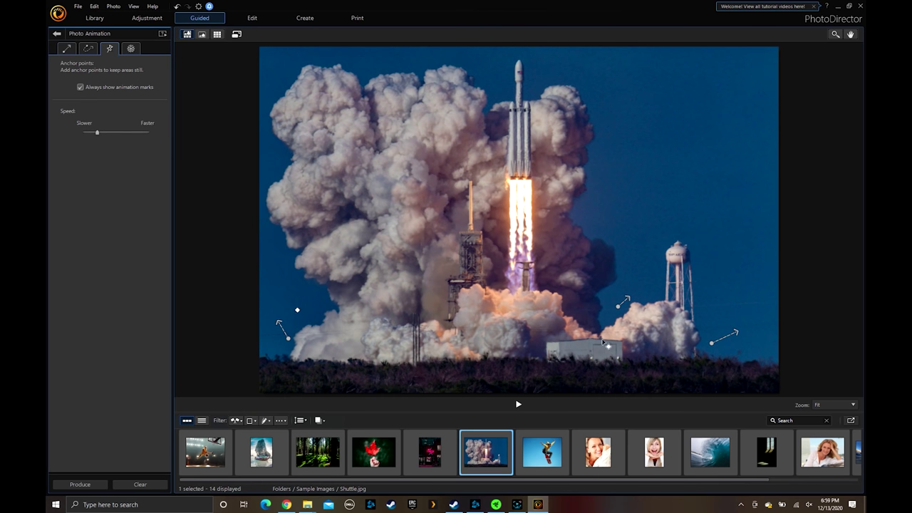
click(639, 295)
click(747, 330)
click(519, 405)
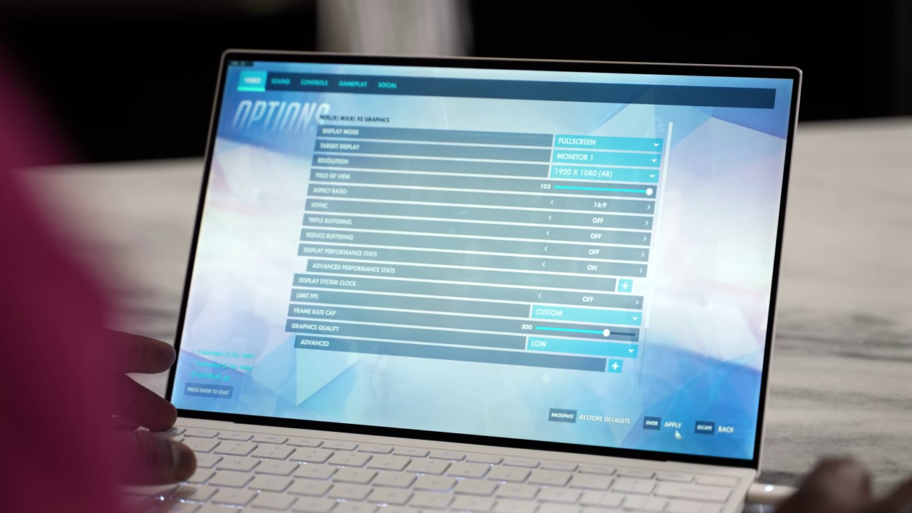
Step: Escape out of Overwatch's video Options, keeping Fullscreen 1920 x 1080, back to the live match
key(Escape)
key(Escape)
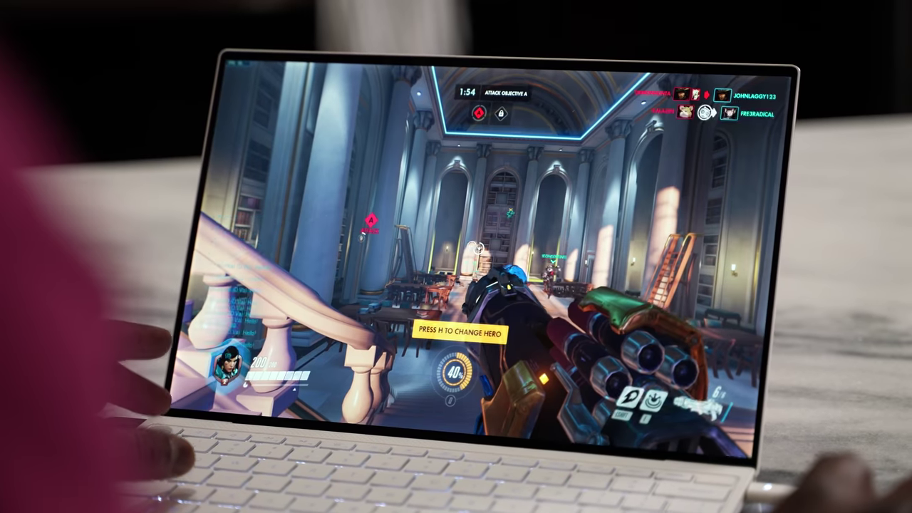